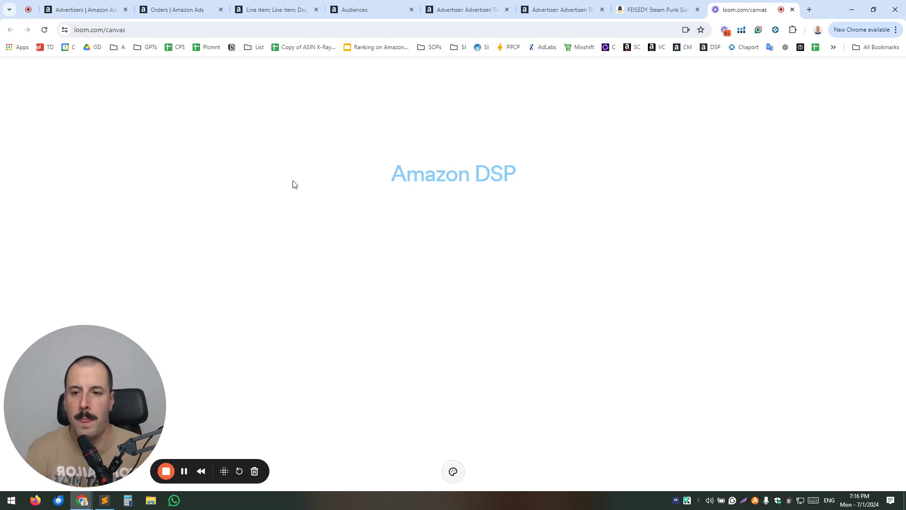
Leave the recording canvas for Campaign Manager's Advertisers list, then switch to the Orders browser tab.
key(ctrl+1)
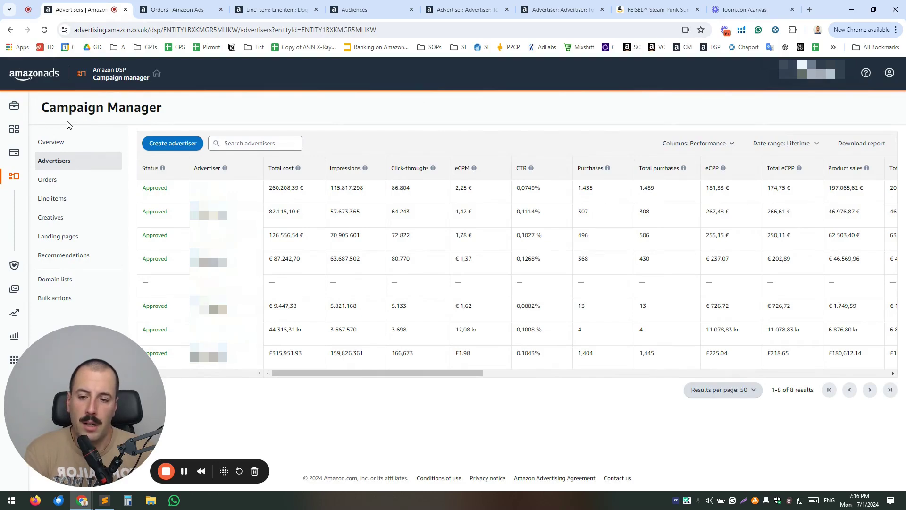
mouse_move(21, 246)
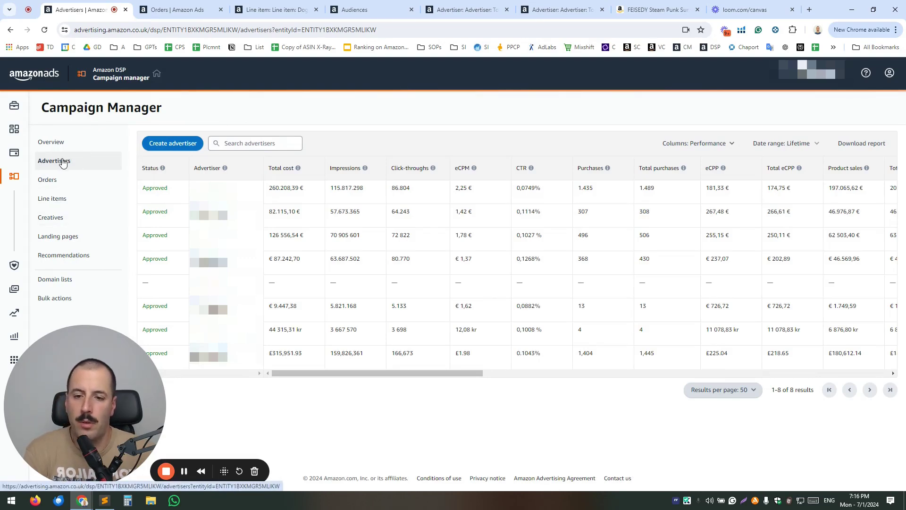
click(100, 163)
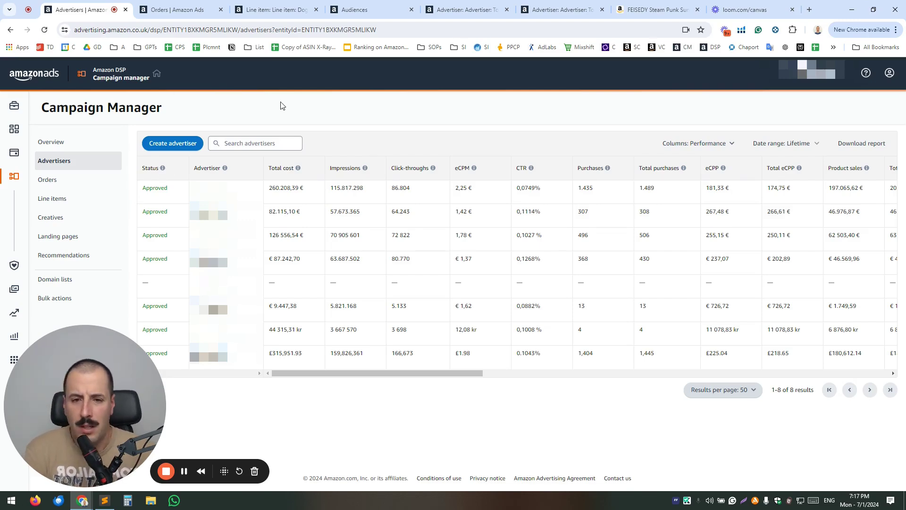
click(187, 14)
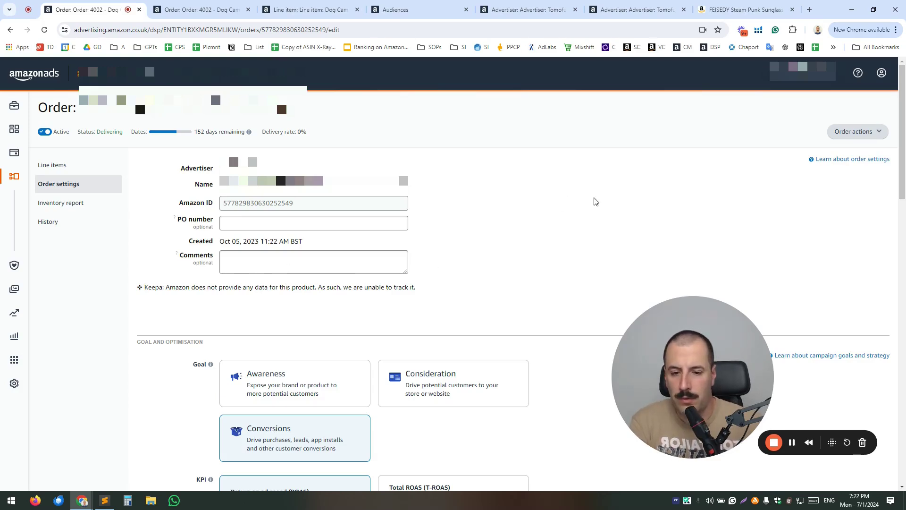
Scroll to the order's Goal and optimisation section showing the Conversions goal with ROAS KPI.
scroll(596, 201, down, 3)
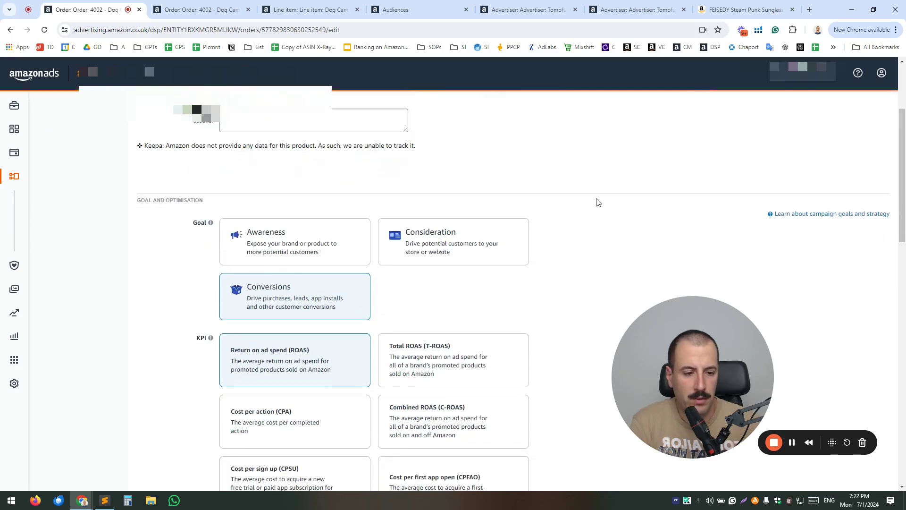
scroll(596, 202, down, 1)
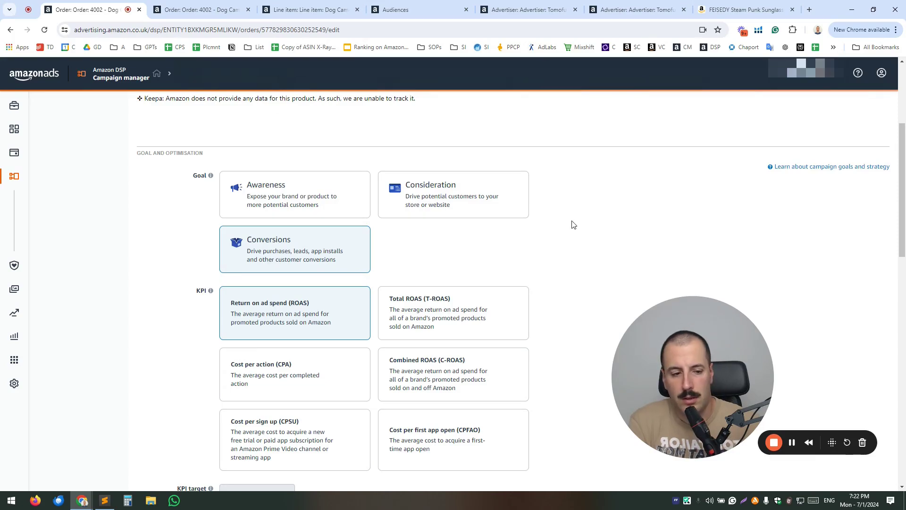
scroll(570, 229, down, 1)
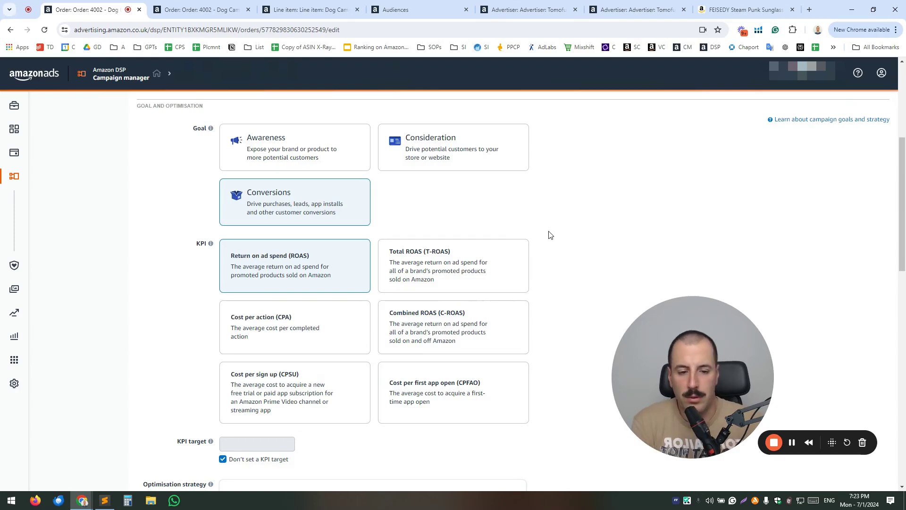
scroll(551, 235, down, 1)
scroll(565, 229, down, 2)
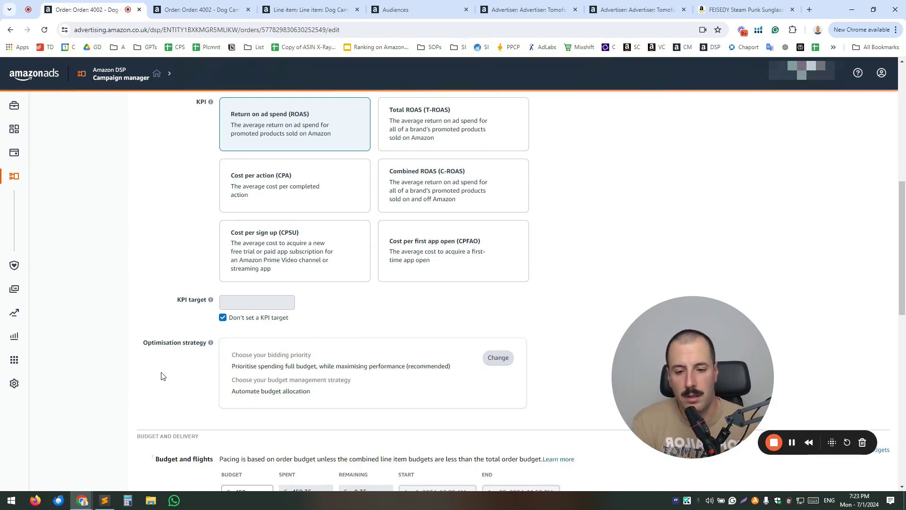
Open the optimisation strategy for editing and review monthly flights to Nov 30, 2024 (£9,455.84 total).
click(498, 357)
scroll(477, 296, down, 1)
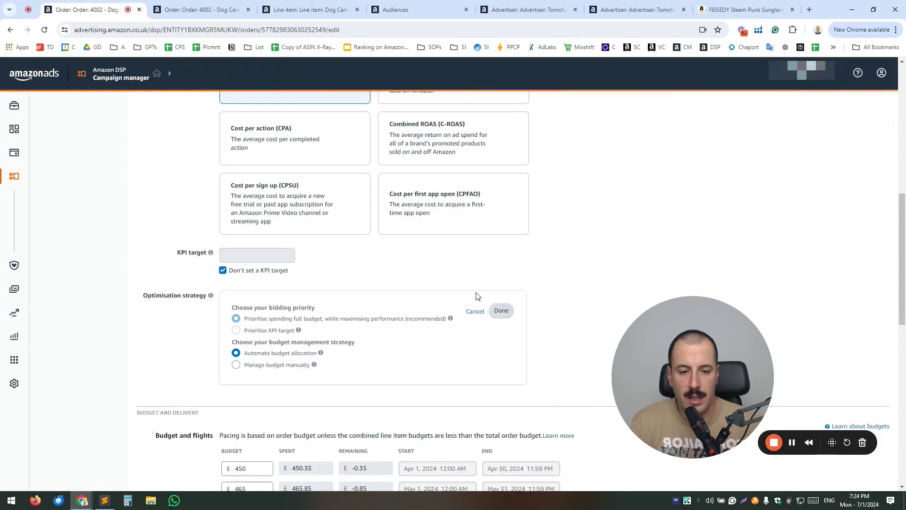
scroll(585, 224, down, 4)
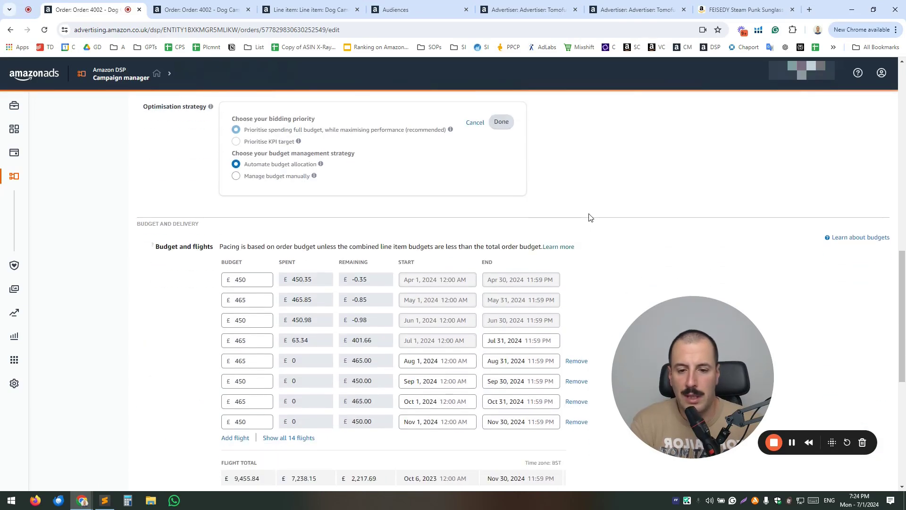
scroll(113, 241, down, 1)
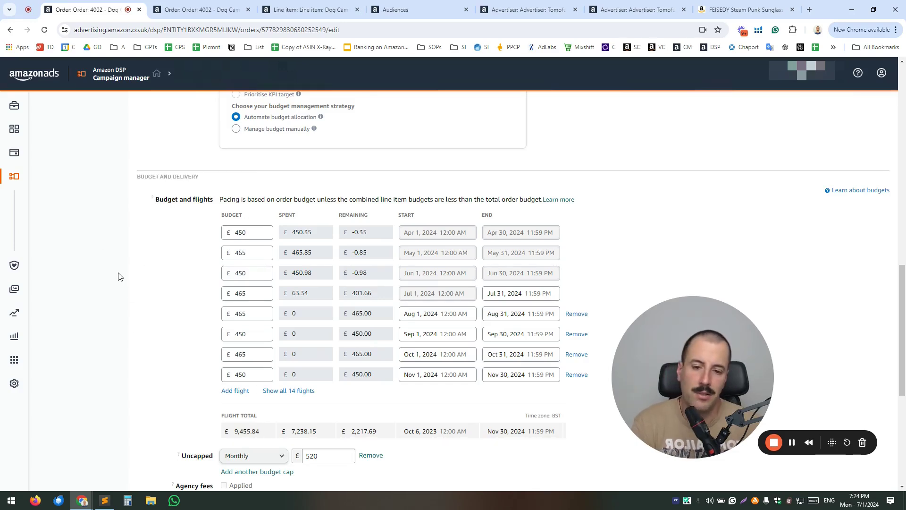
scroll(118, 277, down, 1)
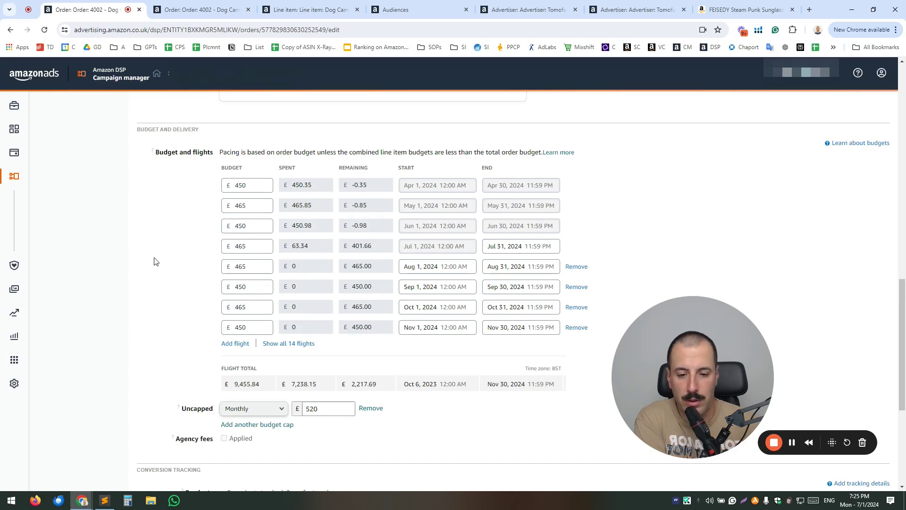
scroll(147, 259, down, 2)
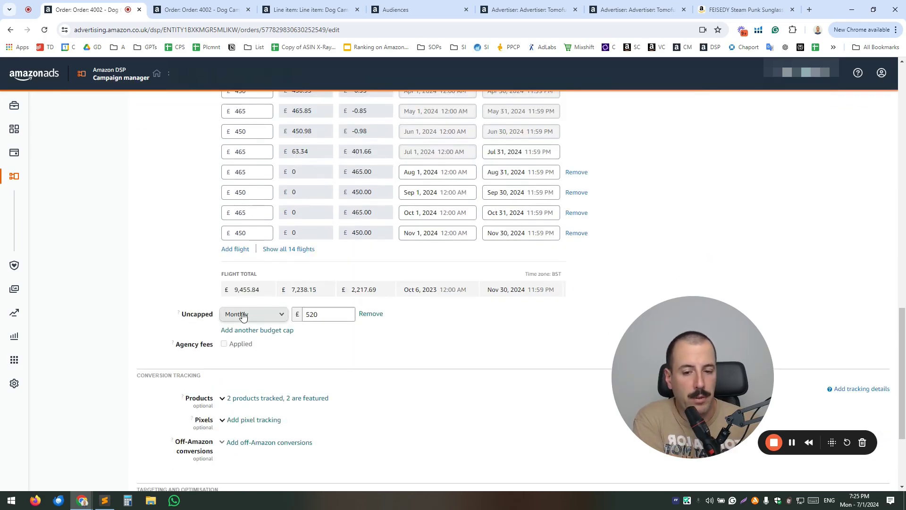
click(278, 317)
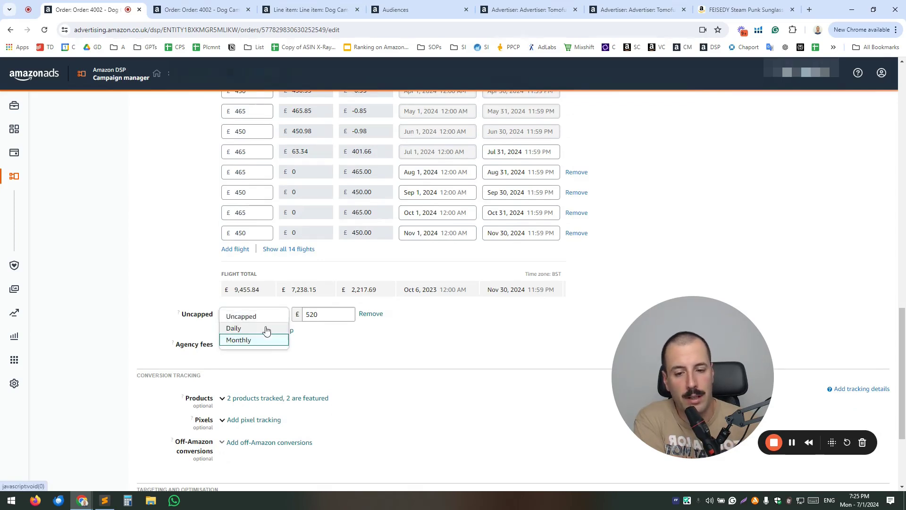
click(392, 358)
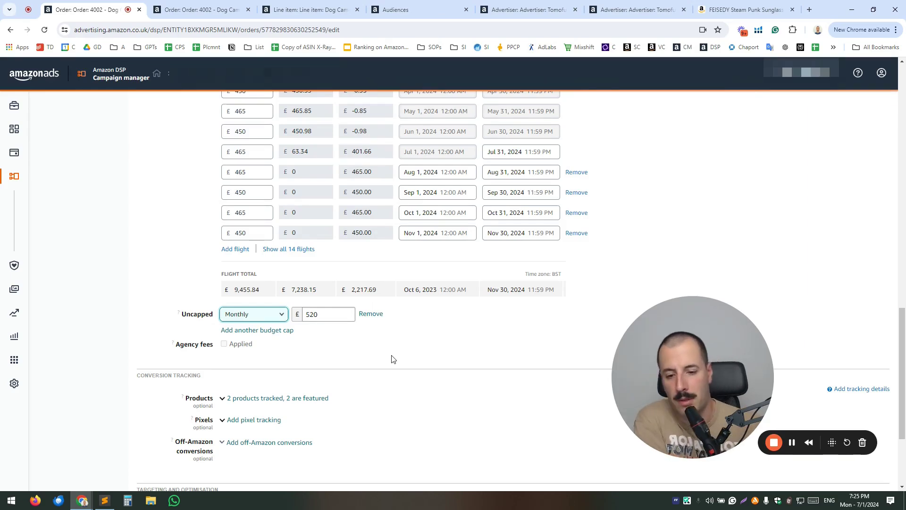
scroll(425, 334, down, 3)
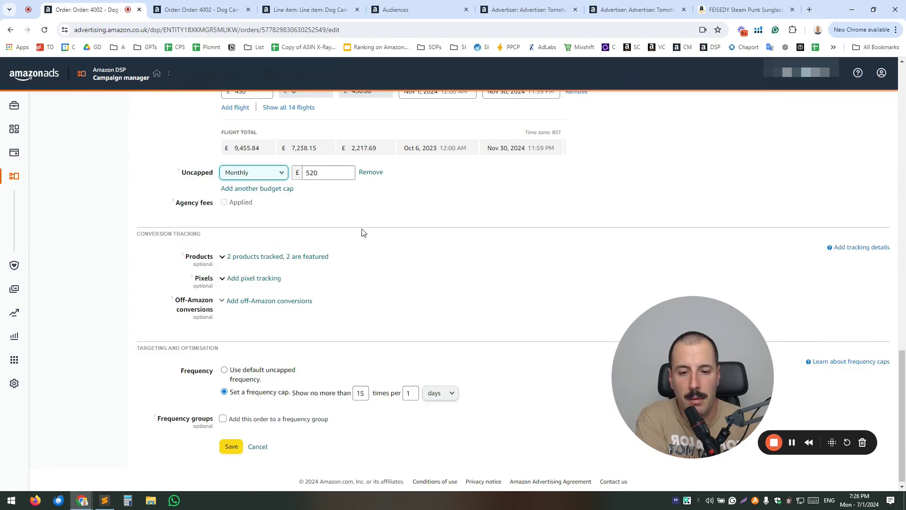
scroll(364, 233, up, 4)
scroll(223, 253, down, 4)
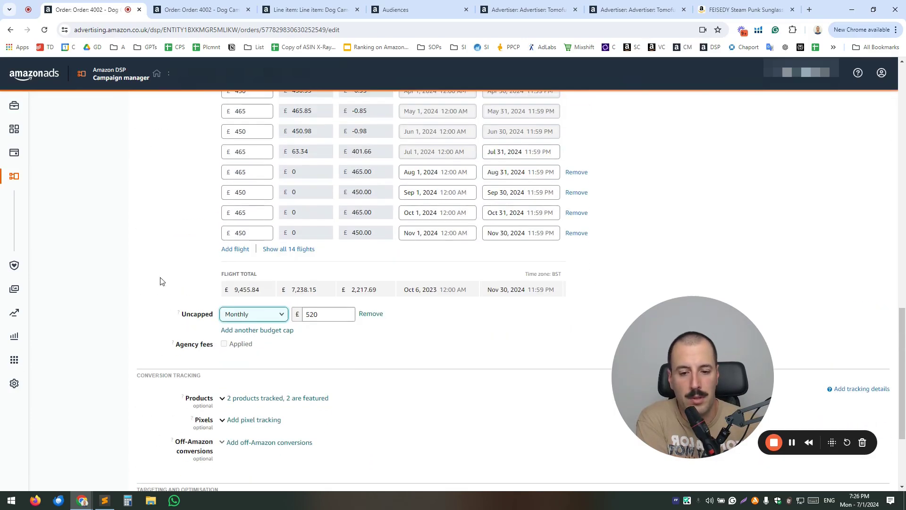
scroll(394, 256, up, 1)
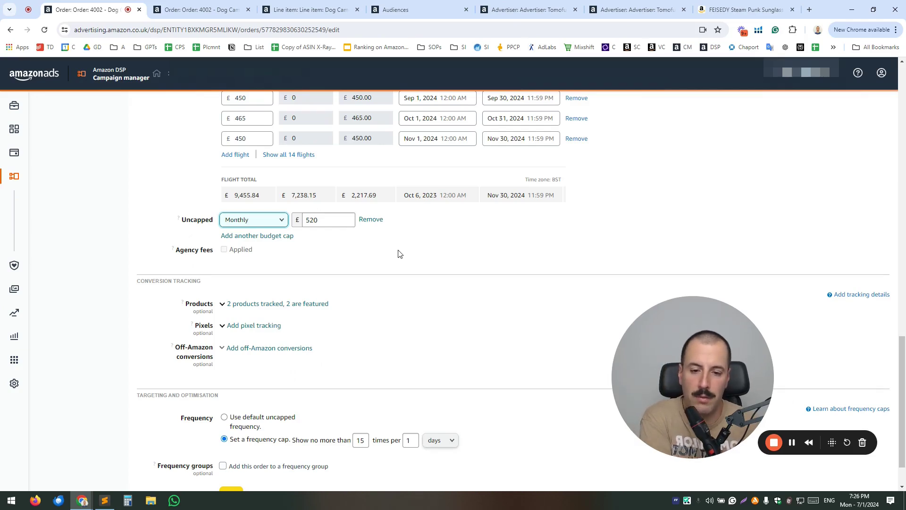
scroll(401, 255, down, 1)
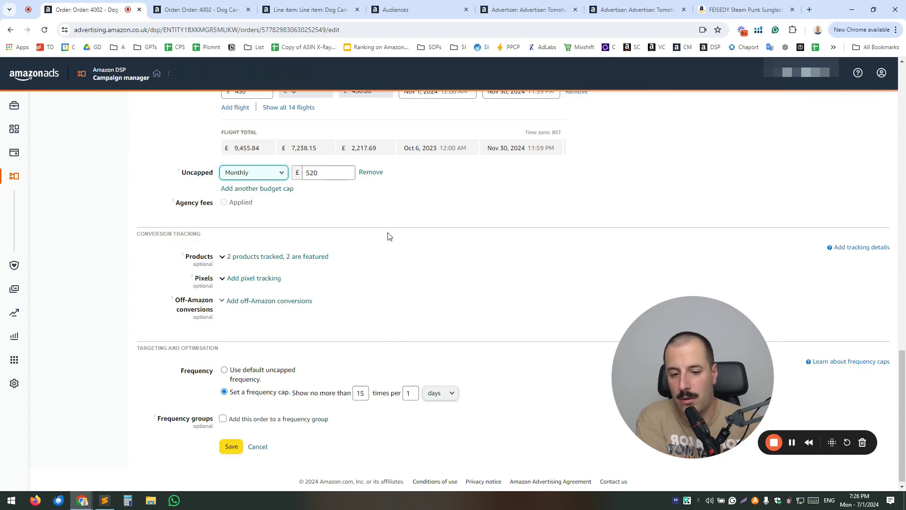
scroll(474, 212, down, 1)
scroll(476, 221, up, 1)
scroll(394, 249, down, 1)
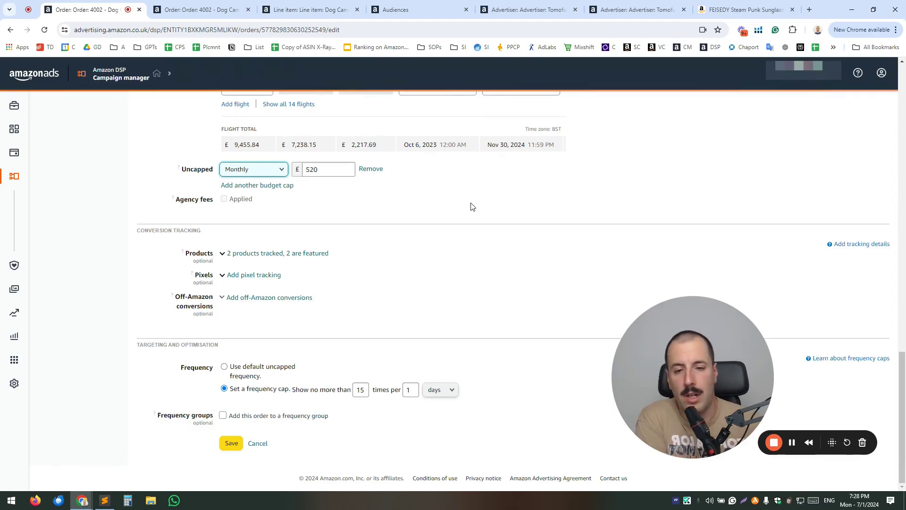
click(302, 9)
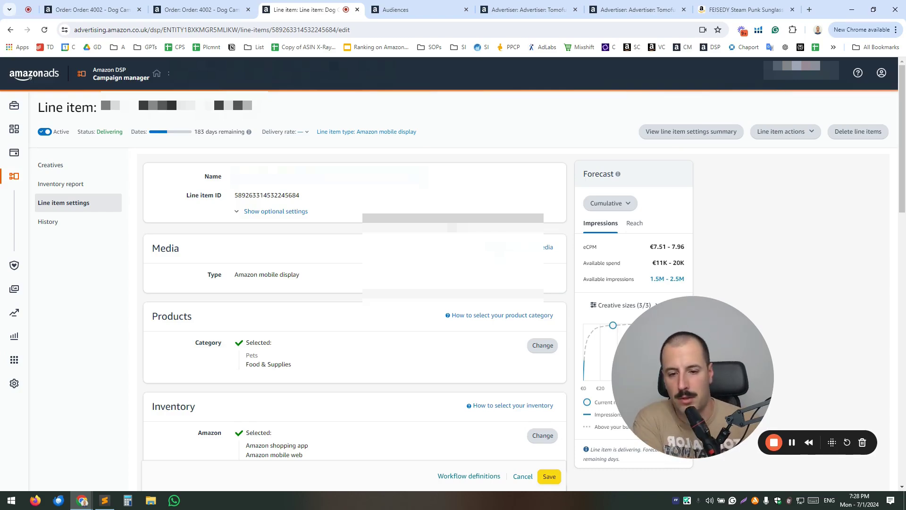
scroll(341, 192, down, 1)
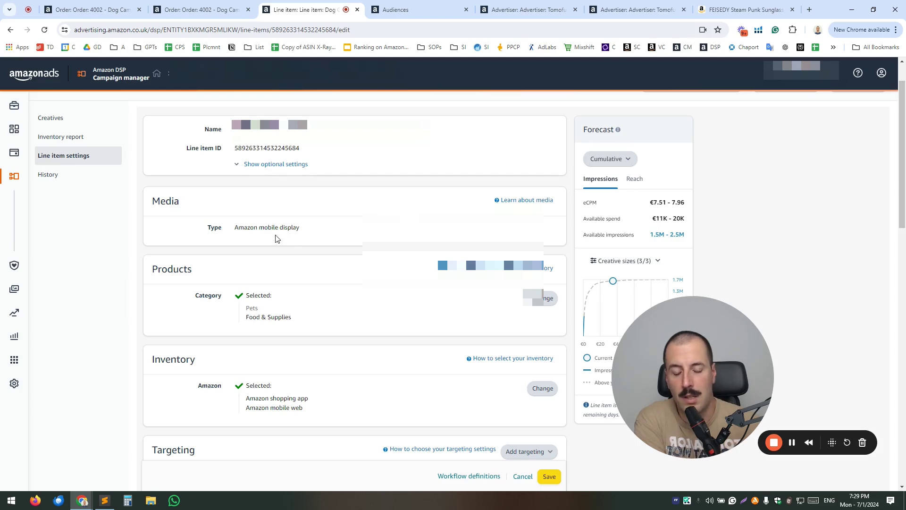
drag(240, 231, 308, 232)
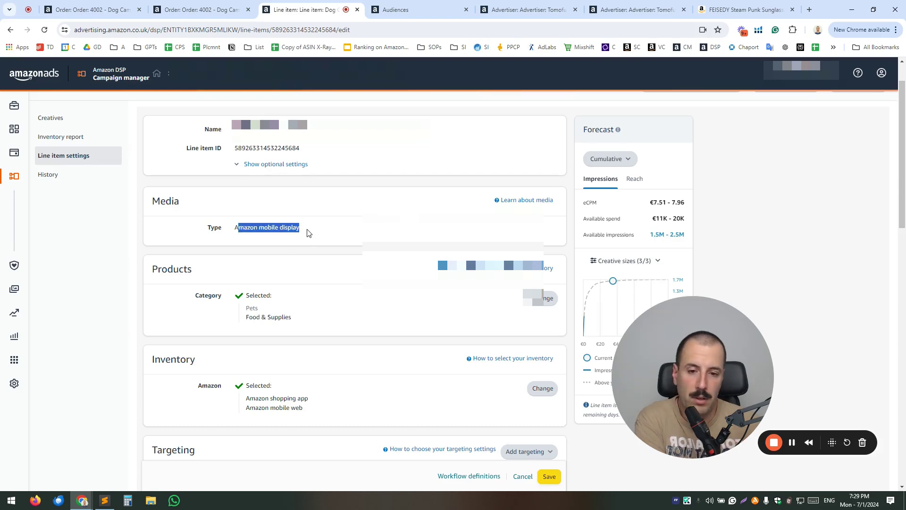
click(329, 230)
drag(250, 229, 332, 225)
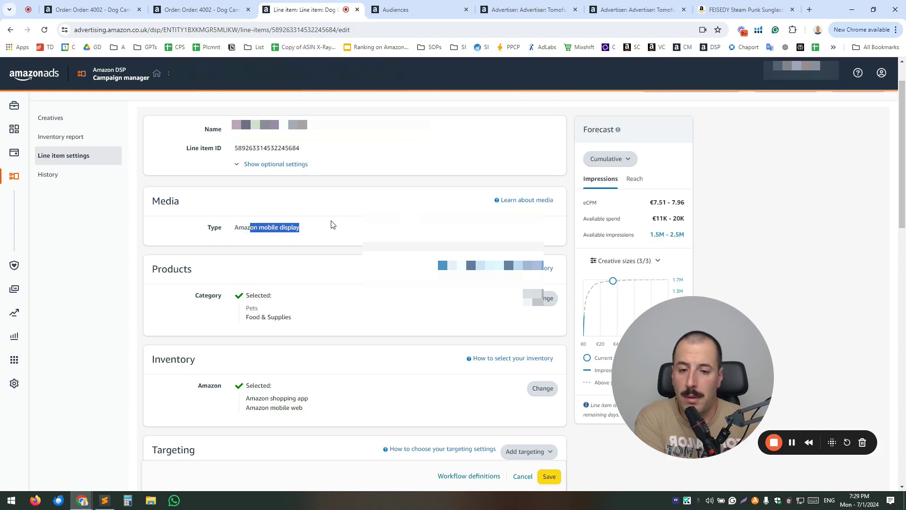
click(333, 225)
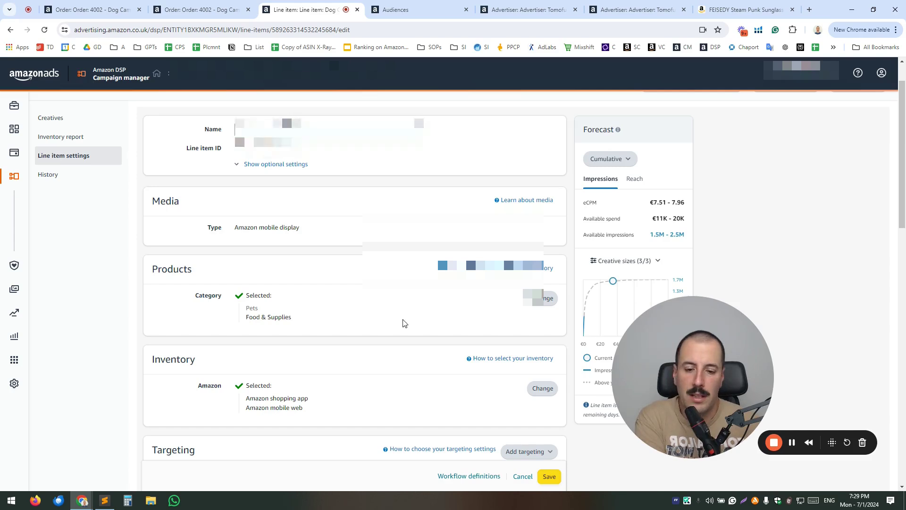
scroll(330, 367, down, 1)
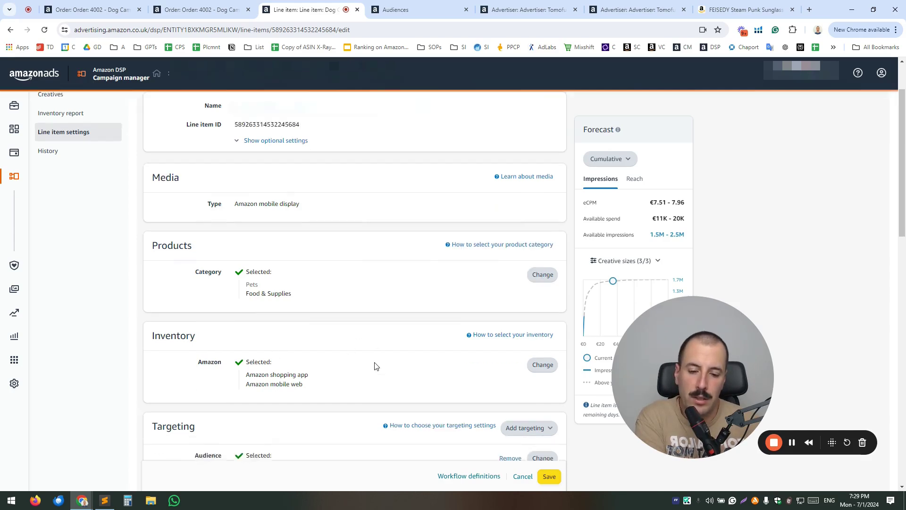
scroll(391, 332, up, 1)
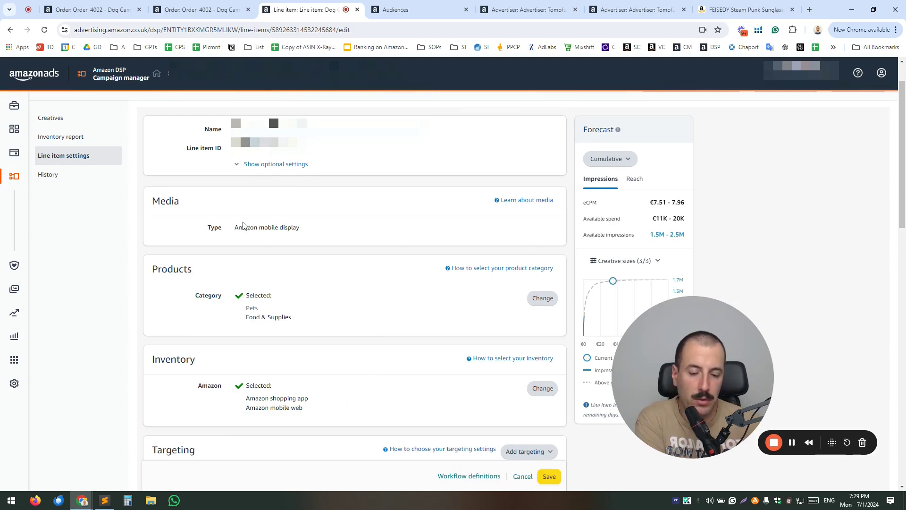
drag(250, 228, 307, 233)
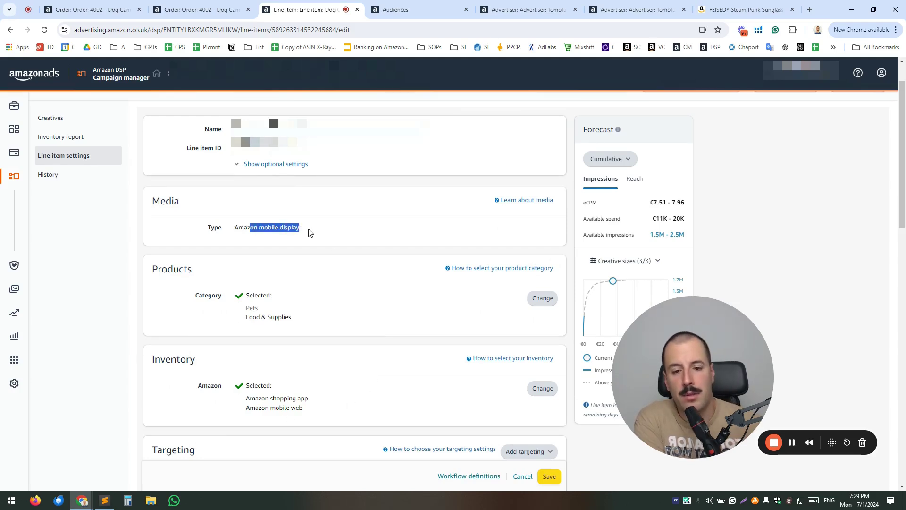
click(319, 233)
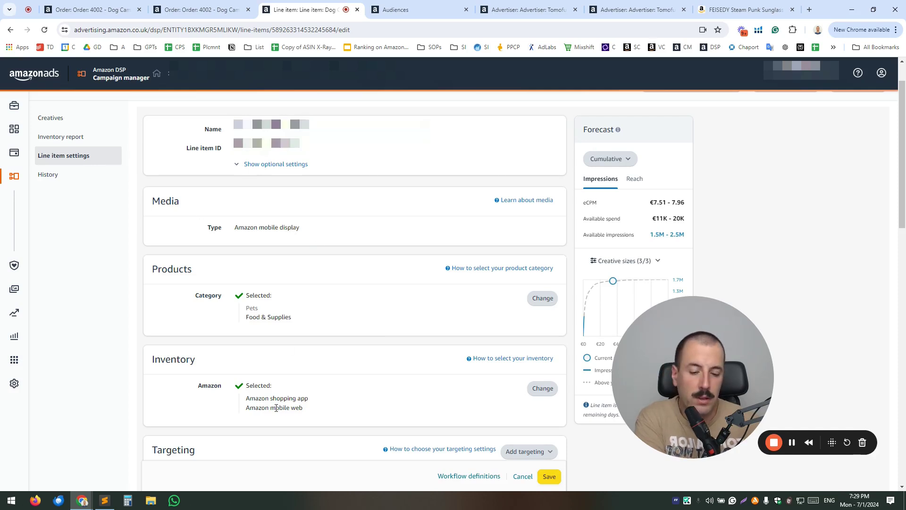
drag(265, 398, 329, 400)
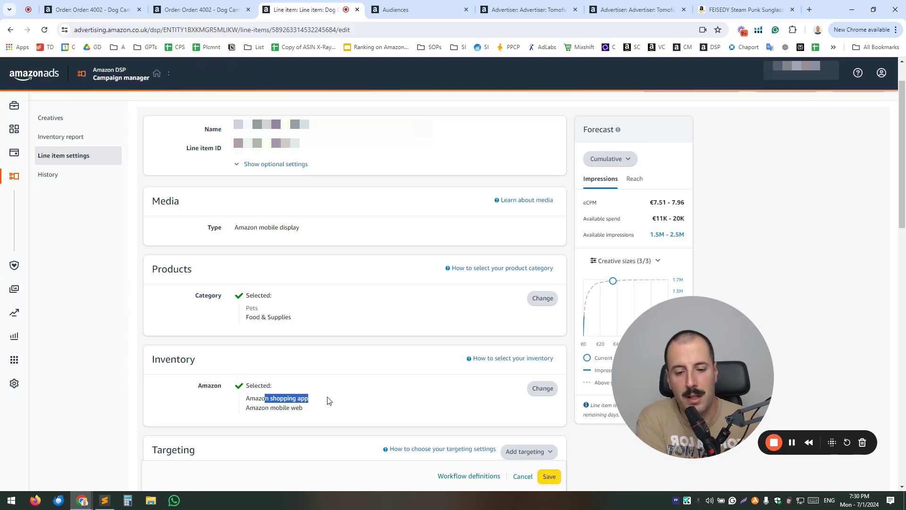
click(328, 399)
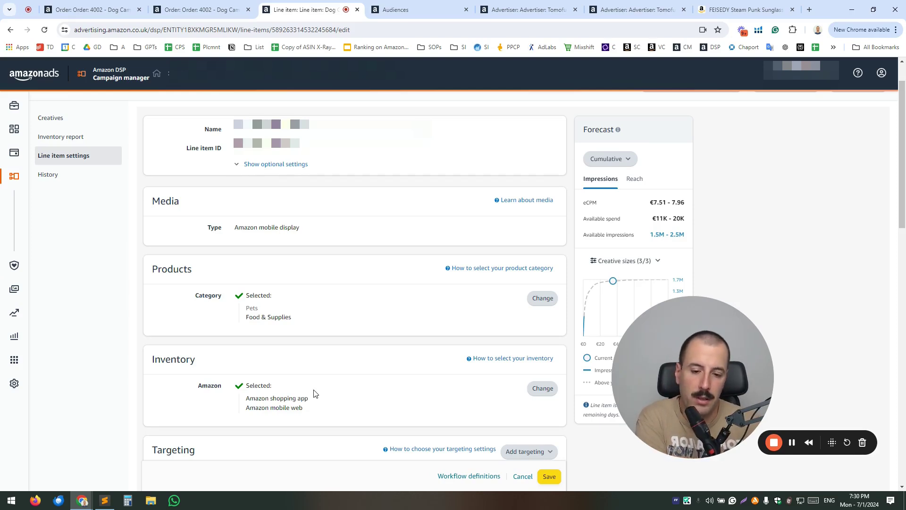
Open the line item's inventory choices, then cancel without saving so Amazon inventory stays None.
click(543, 388)
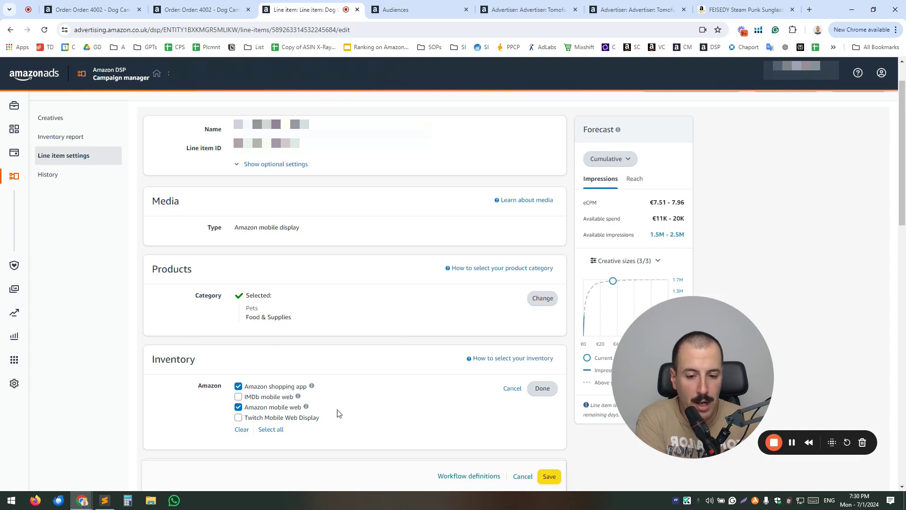
mouse_move(306, 408)
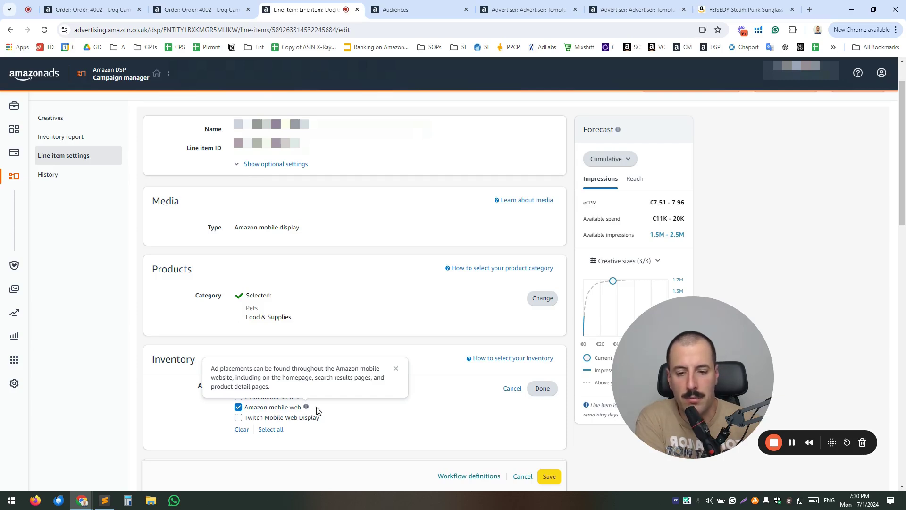
click(510, 389)
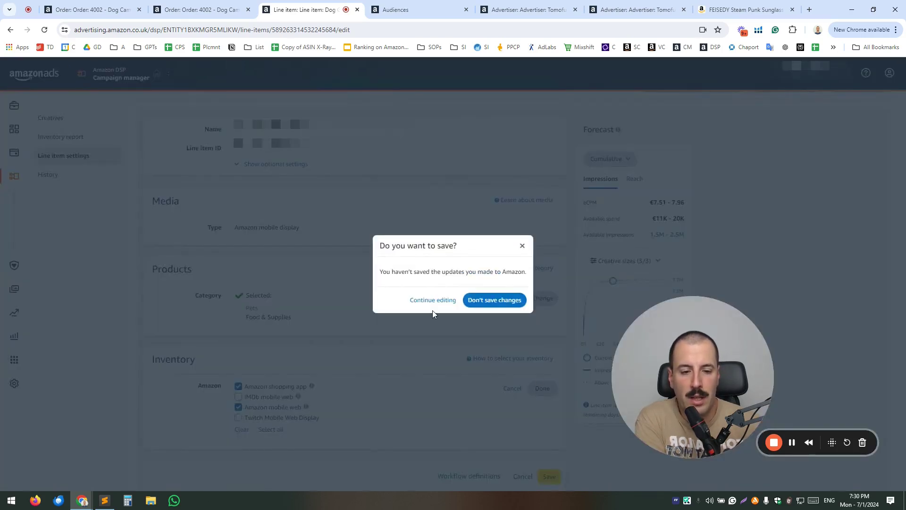
click(489, 302)
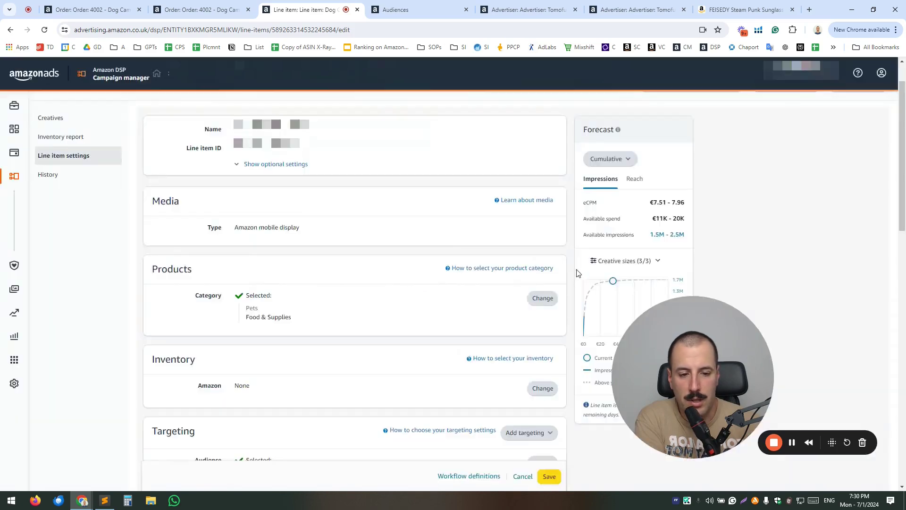
scroll(577, 272, down, 5)
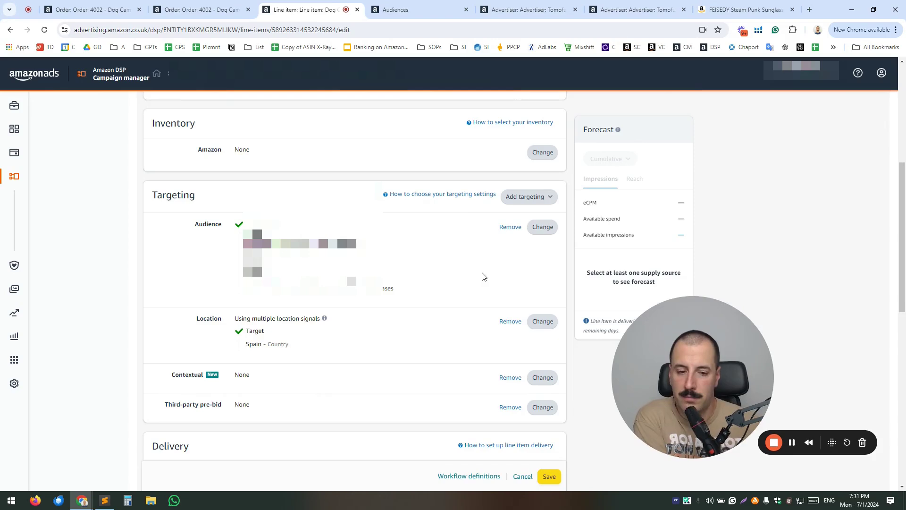
scroll(471, 278, down, 1)
scroll(469, 281, down, 1)
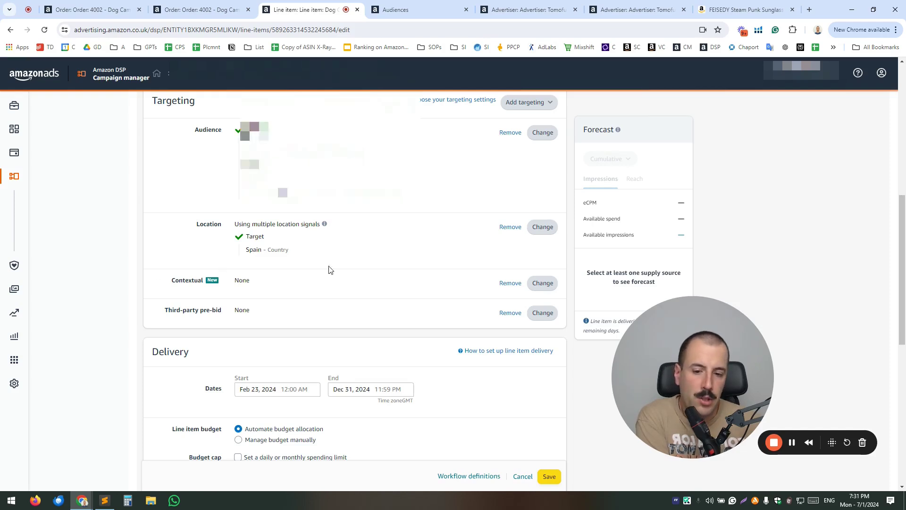
scroll(408, 270, down, 1)
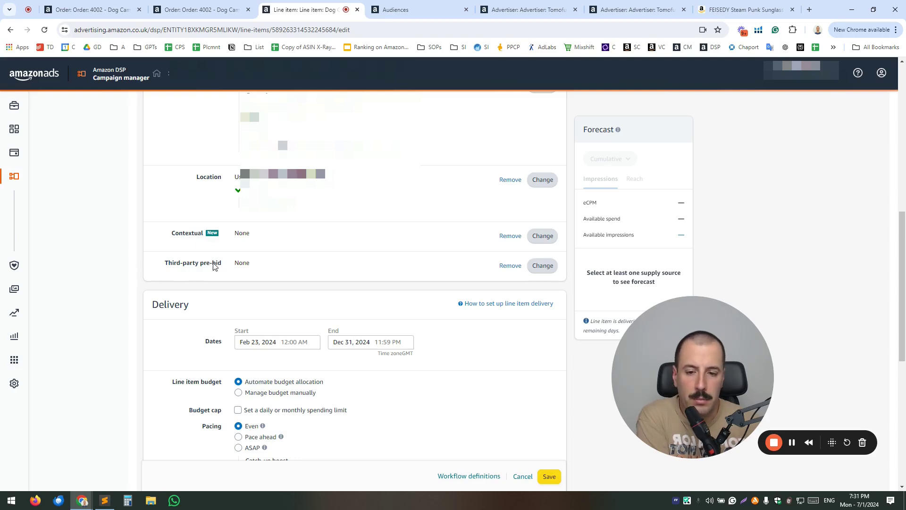
scroll(112, 293, down, 1)
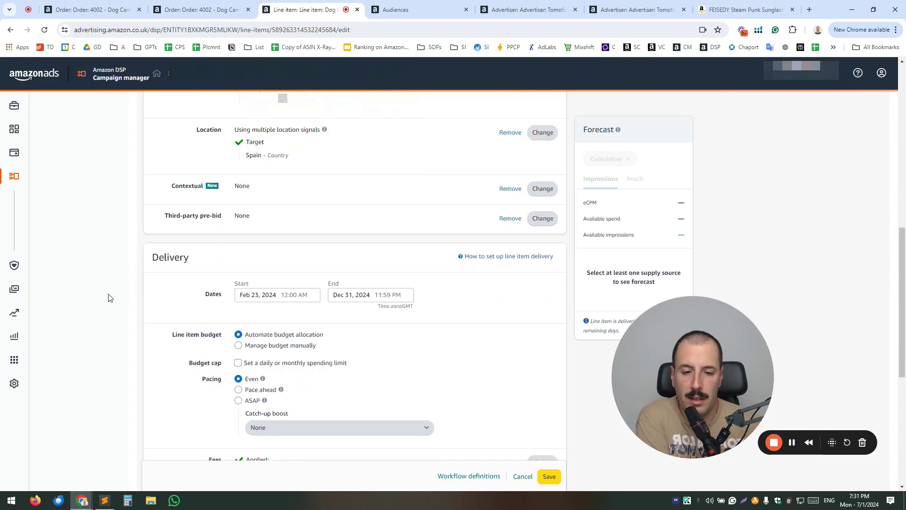
scroll(115, 299, down, 1)
scroll(157, 231, down, 1)
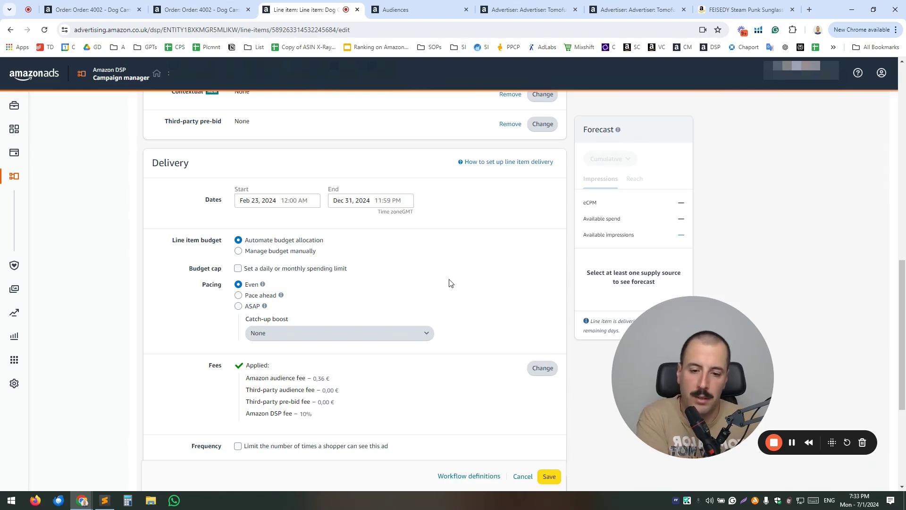
scroll(449, 283, down, 2)
scroll(479, 296, down, 2)
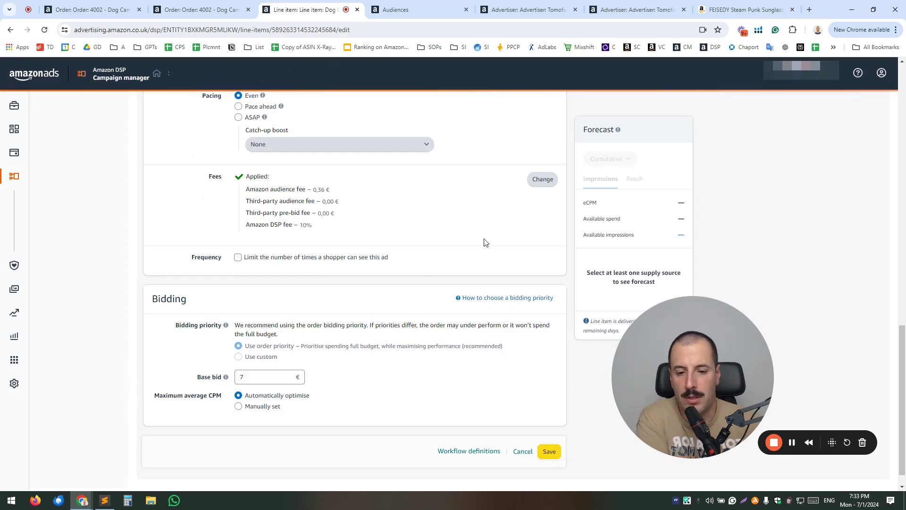
scroll(474, 242, down, 1)
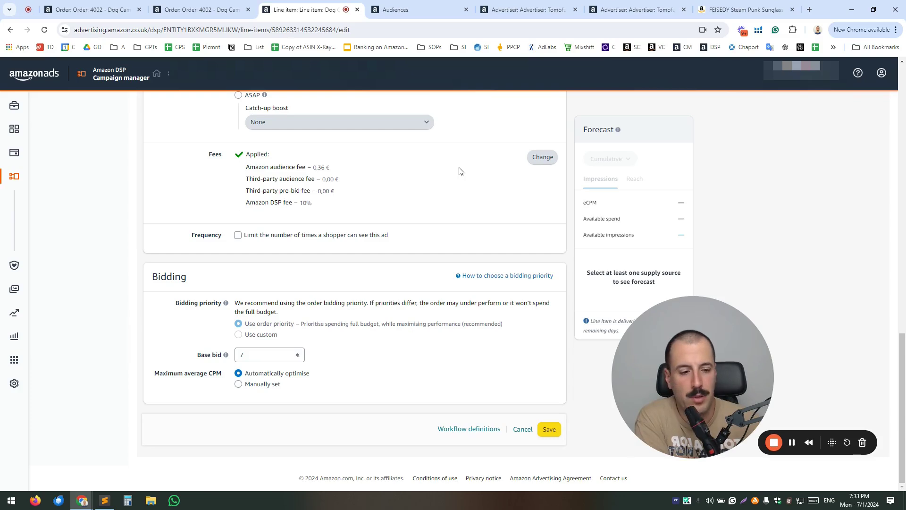
Switch to the Tomofun UK Audiences list filtered to In-market Entertainment segments like IM - Movies & TV.
click(417, 10)
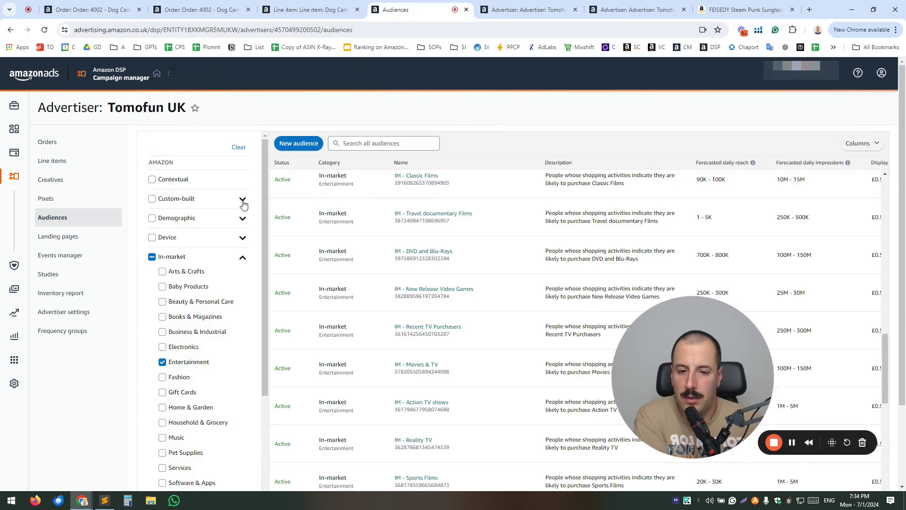
mouse_move(264, 151)
mouse_down()
mouse_move(264, 297)
mouse_move(256, 139)
mouse_up()
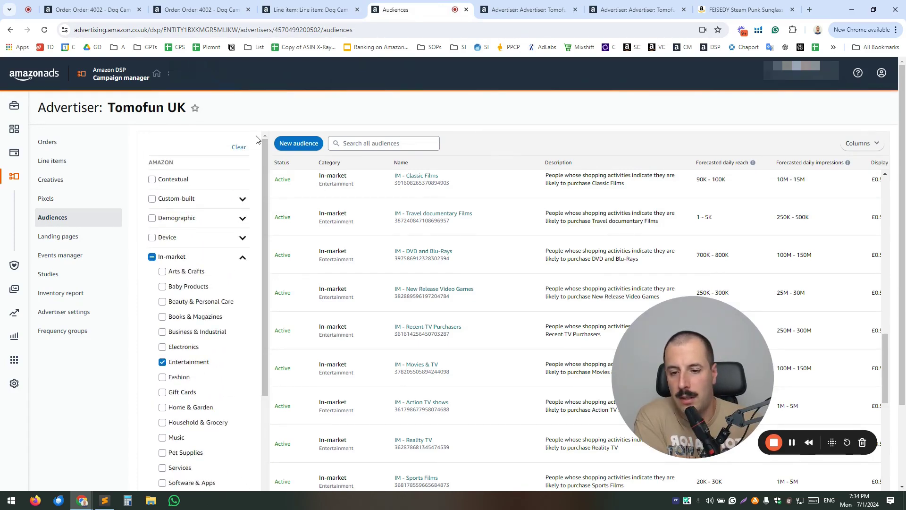
Start a New audience and browse the 14 audience type cards, including Products, Brands, Prime Video, IMDb.
click(300, 146)
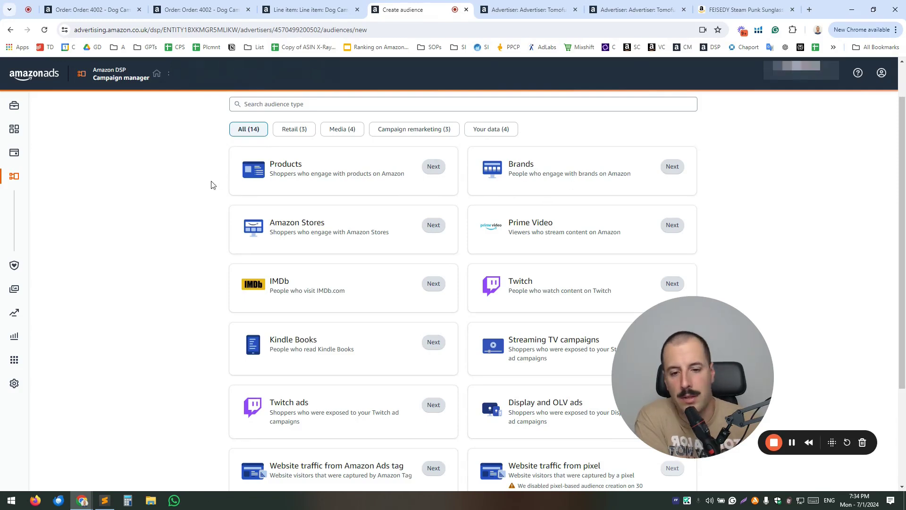
scroll(475, 325, down, 1)
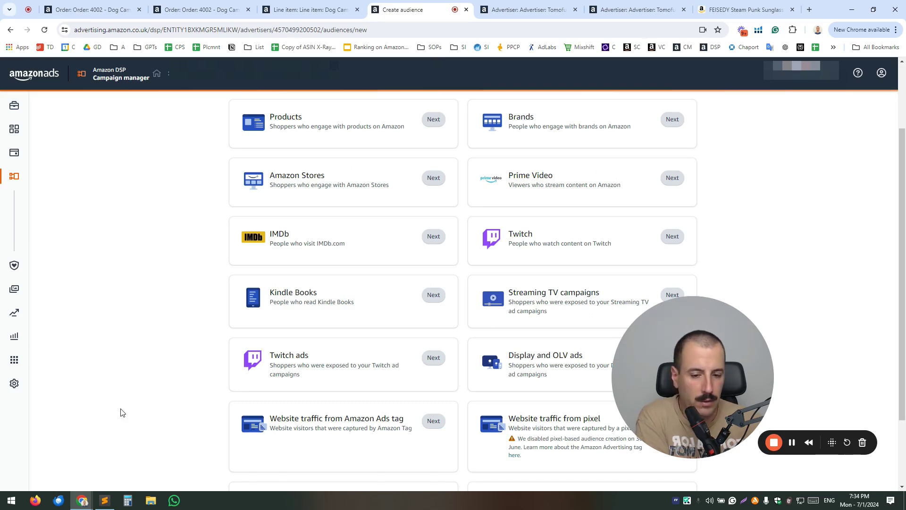
scroll(159, 311, up, 1)
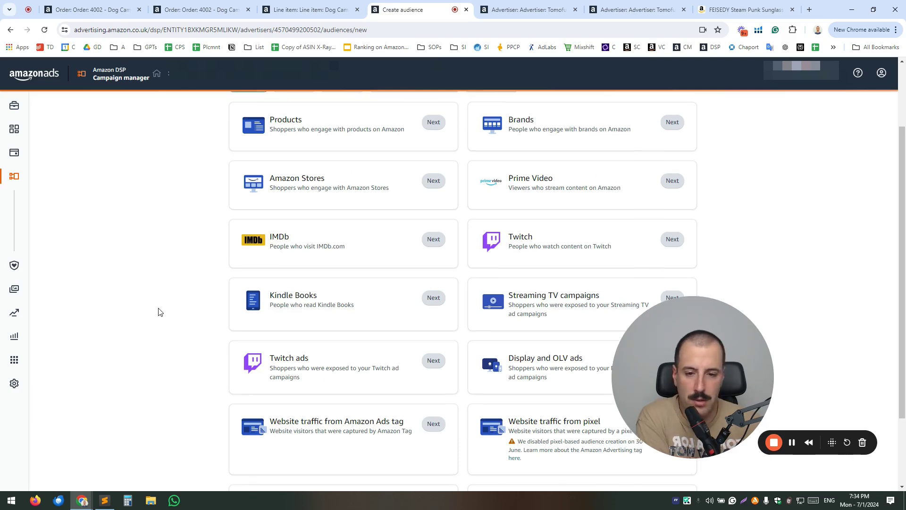
scroll(160, 312, up, 2)
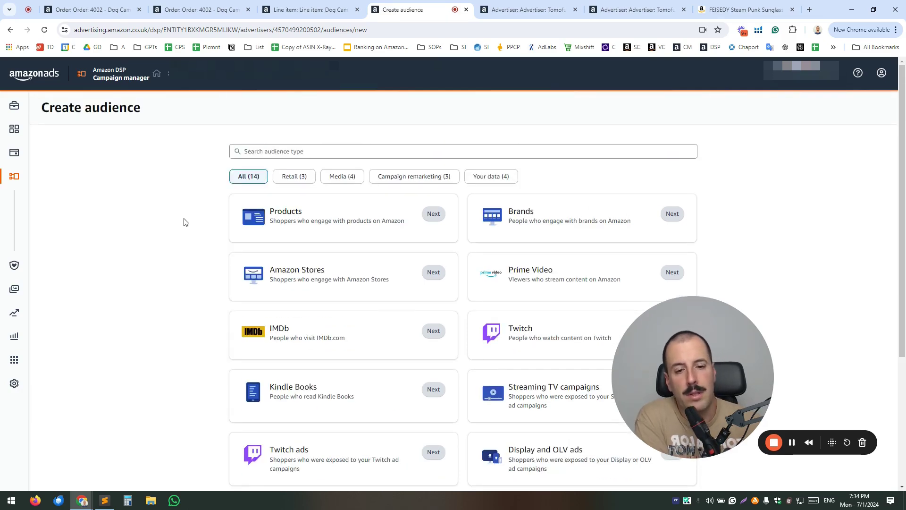